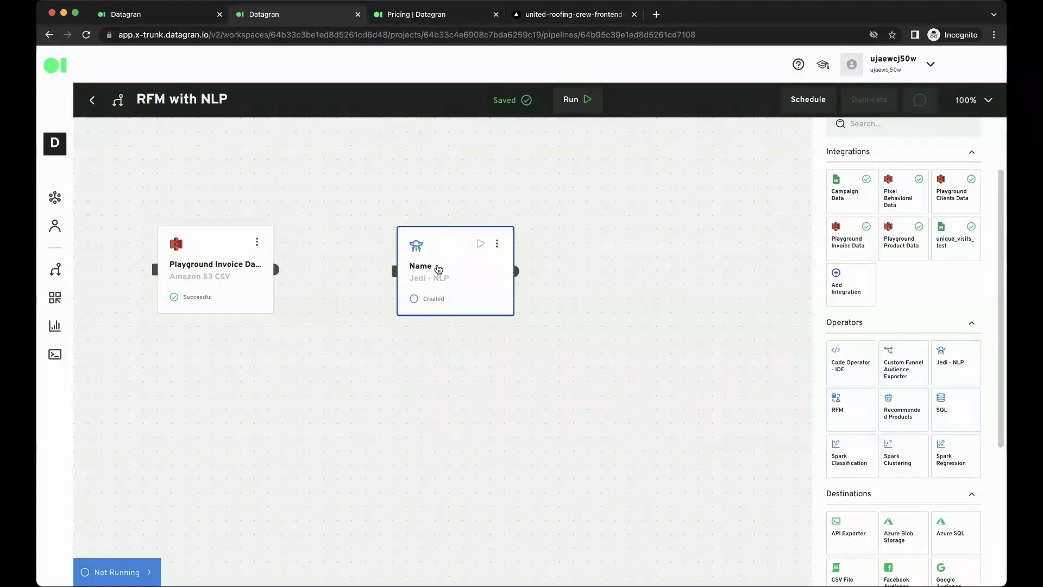
Connect the Playground Invoice Data block to the Jedi - NLP operator and open that operator for editing
drag(276, 270, 395, 270)
click(499, 243)
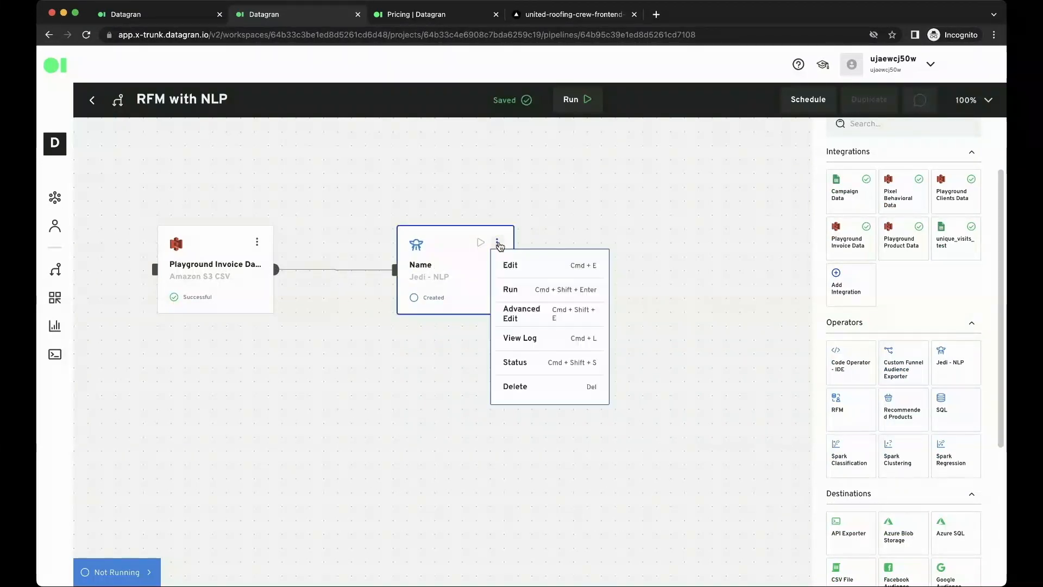
click(518, 269)
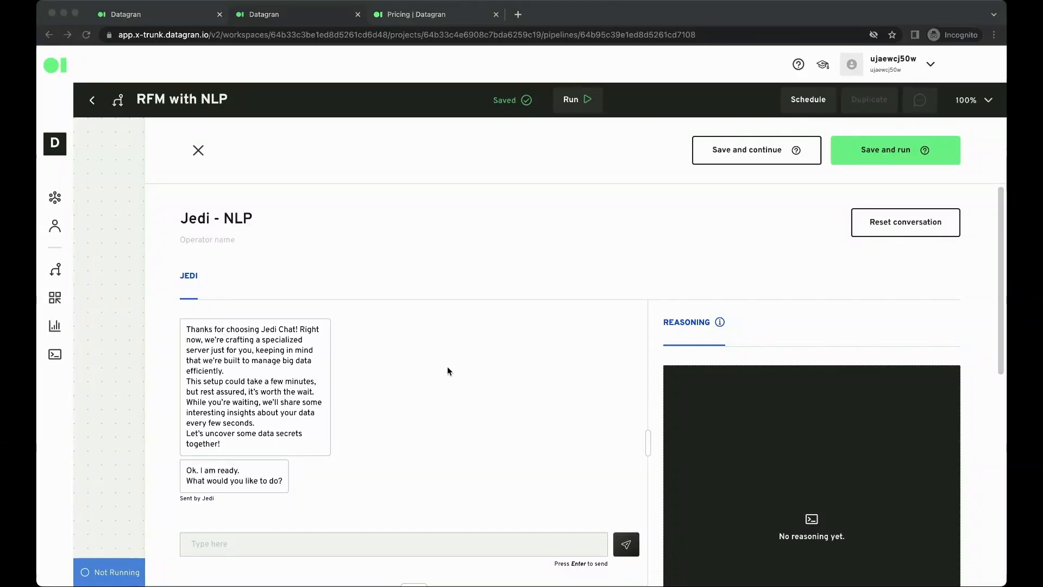
Ask Jedi "What are the column names in my table?" and review the listed columns in the output table
click(448, 370)
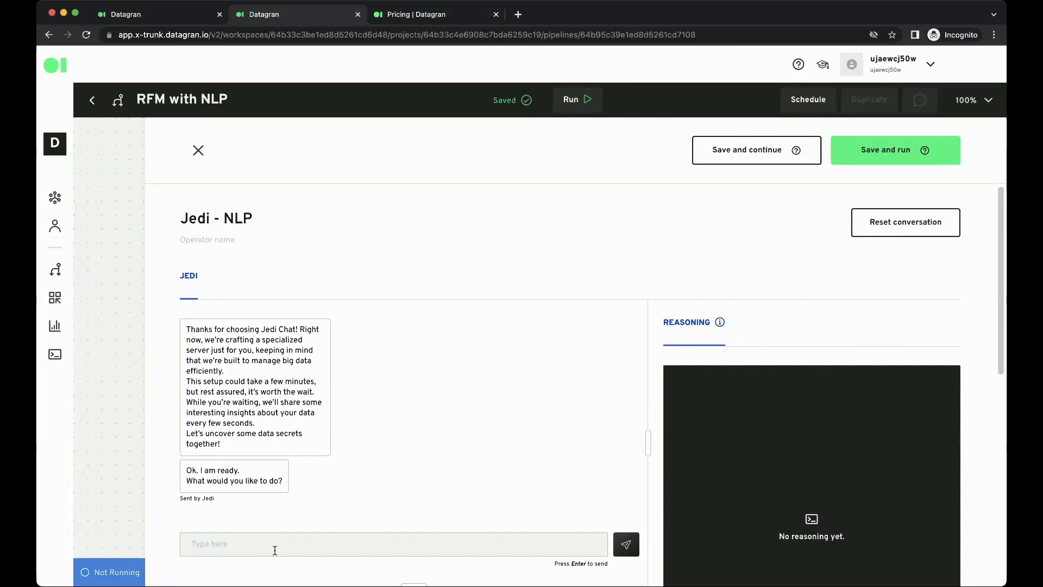
text(Wha)
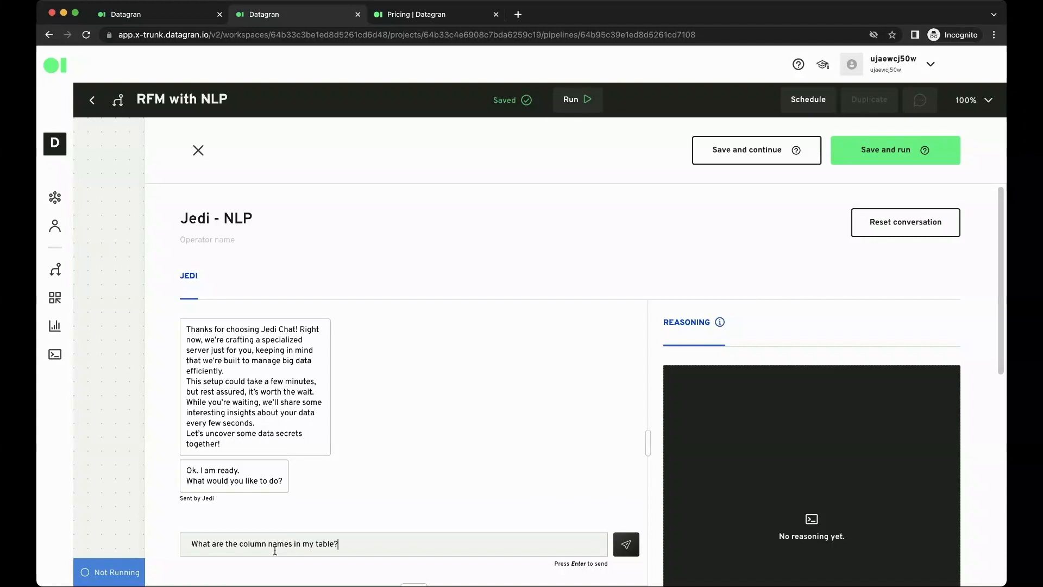
key(Return)
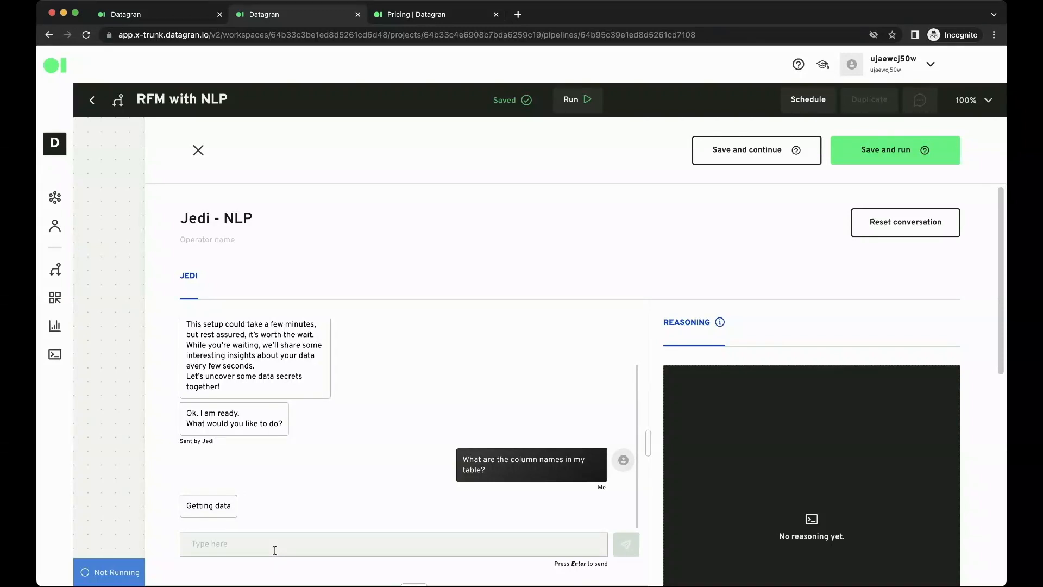
scroll(274, 550, down, 5)
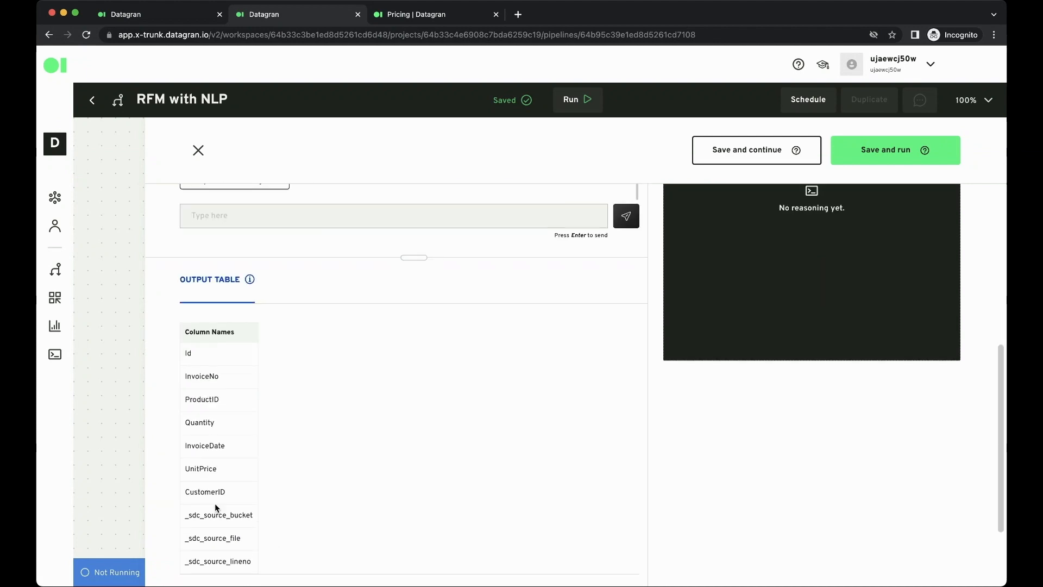
scroll(215, 503, up, 3)
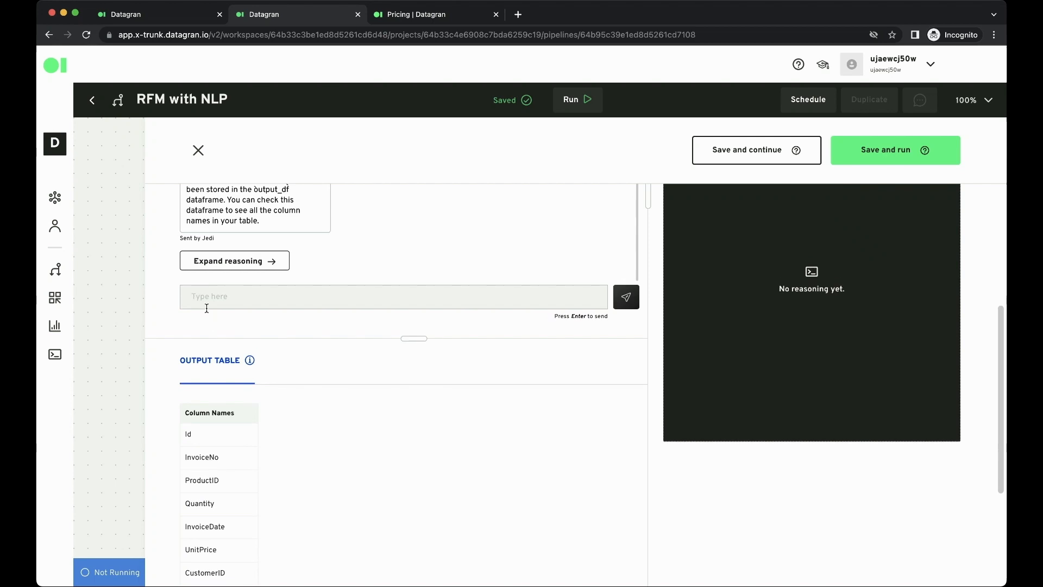
Ask Jedi to generate a table for RFM analysis with Customer ID, Invoice date in date time format, and value
text(https://dev-app.theunitedpayments.com/)
key(Return)
text(I want to run an RFM analysis. Can I do it with the data I have? I need a table with Customer ID, Invoice date and value. Can you generate a table with those columns? Make sure the invoice date is in date time format.)
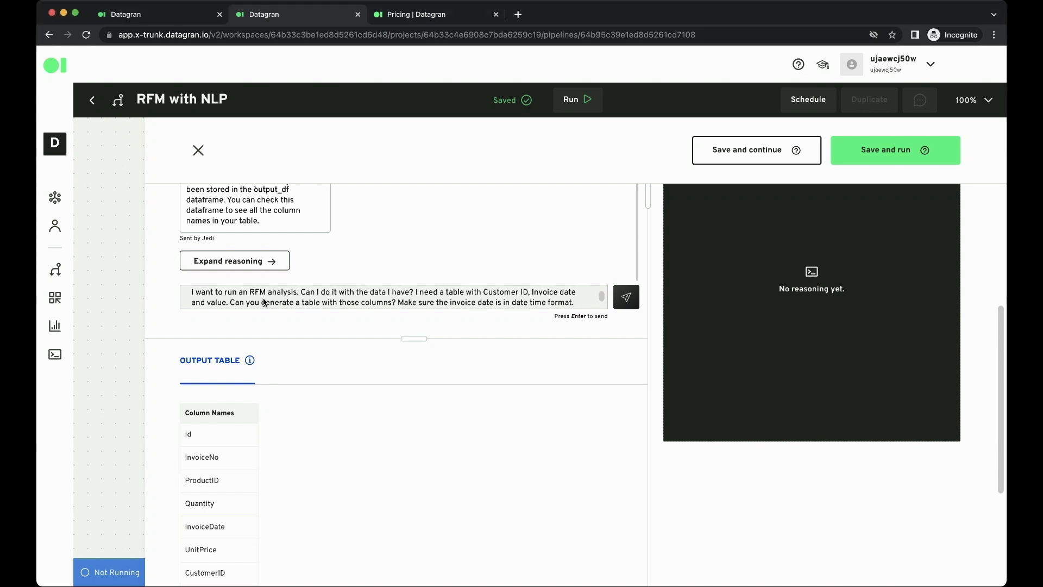
click(626, 298)
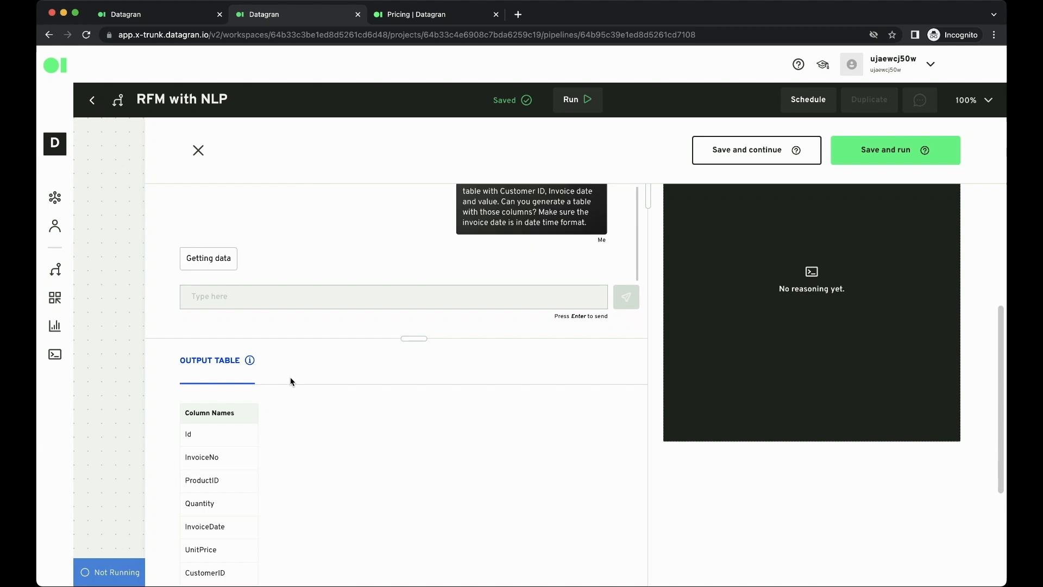
Review the generated output table and its executed Python code in the reasoning, then save and run the Jedi - NLP operator
scroll(290, 382, up, 2)
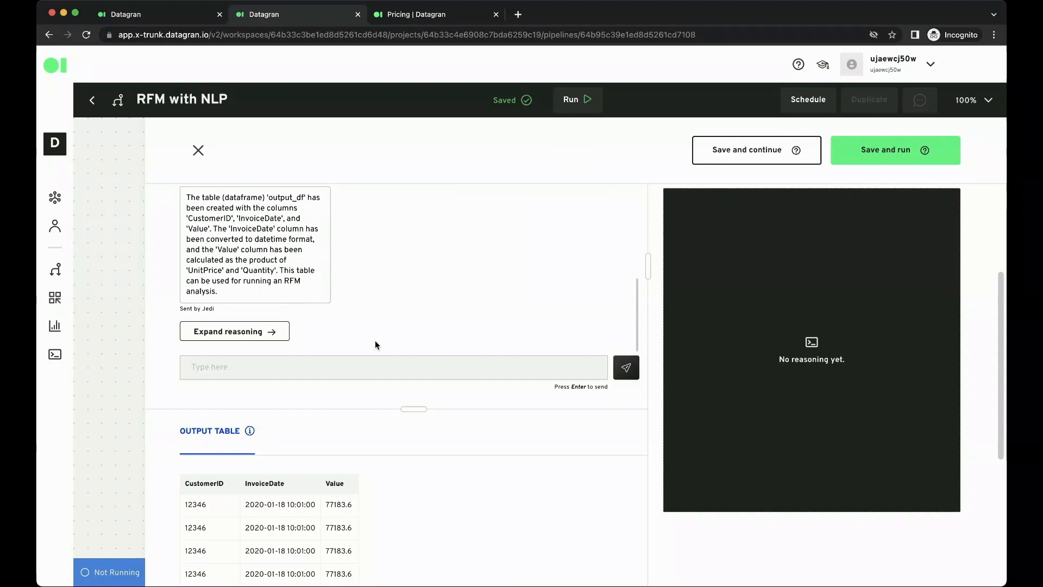
scroll(363, 399, down, 1)
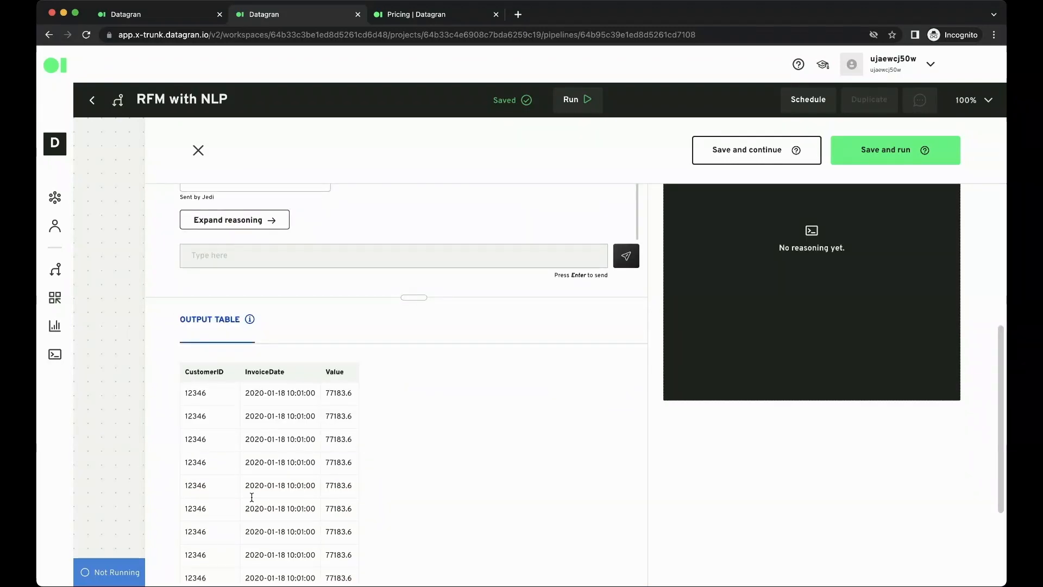
scroll(259, 490, up, 3)
click(270, 401)
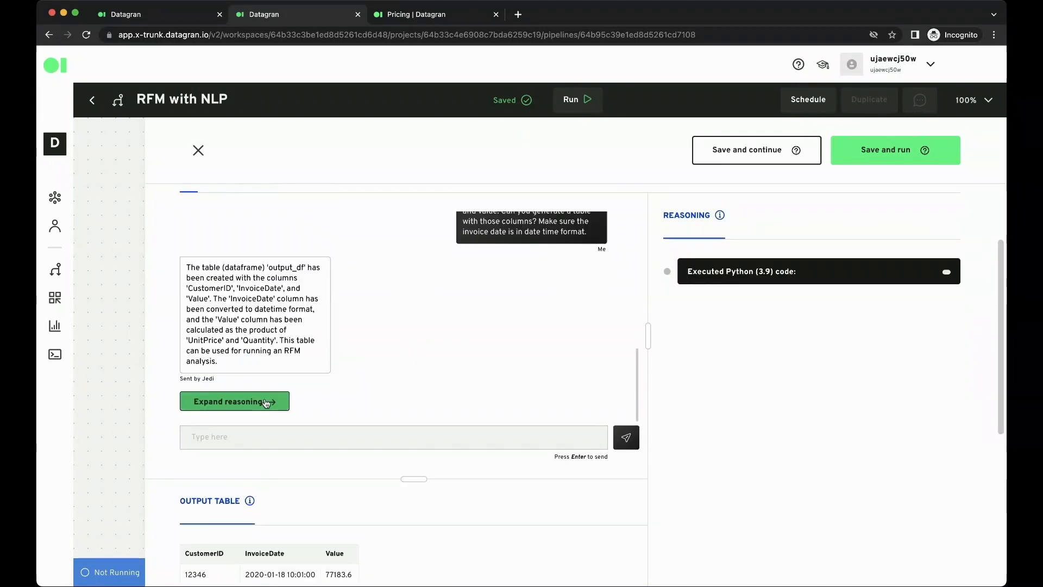
click(763, 270)
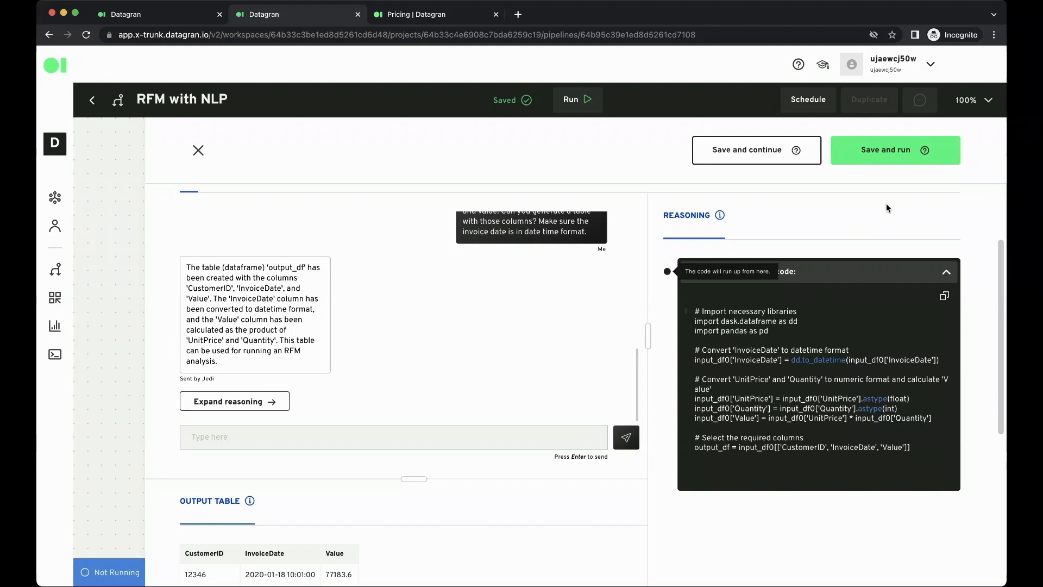
click(900, 150)
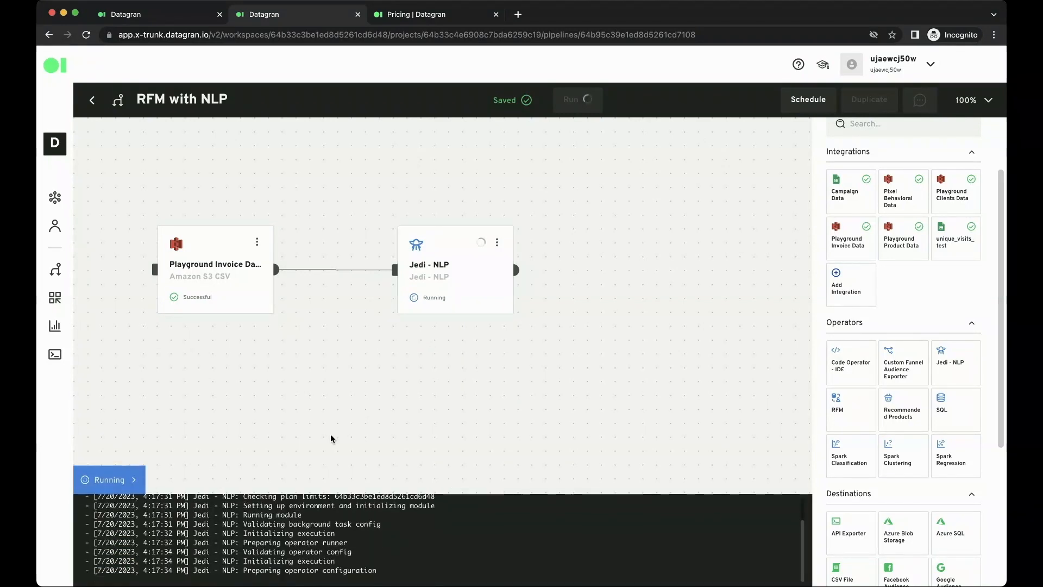
Add an RFM operator to the right of Jedi - NLP and connect the Jedi - NLP output to it
scroll(890, 444, down, 5)
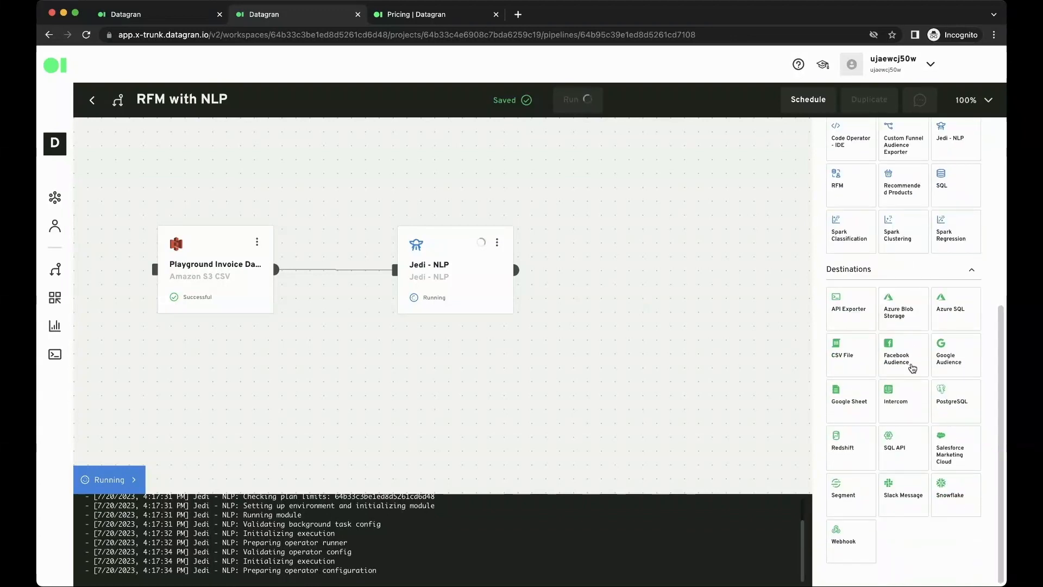
drag(851, 182, 666, 268)
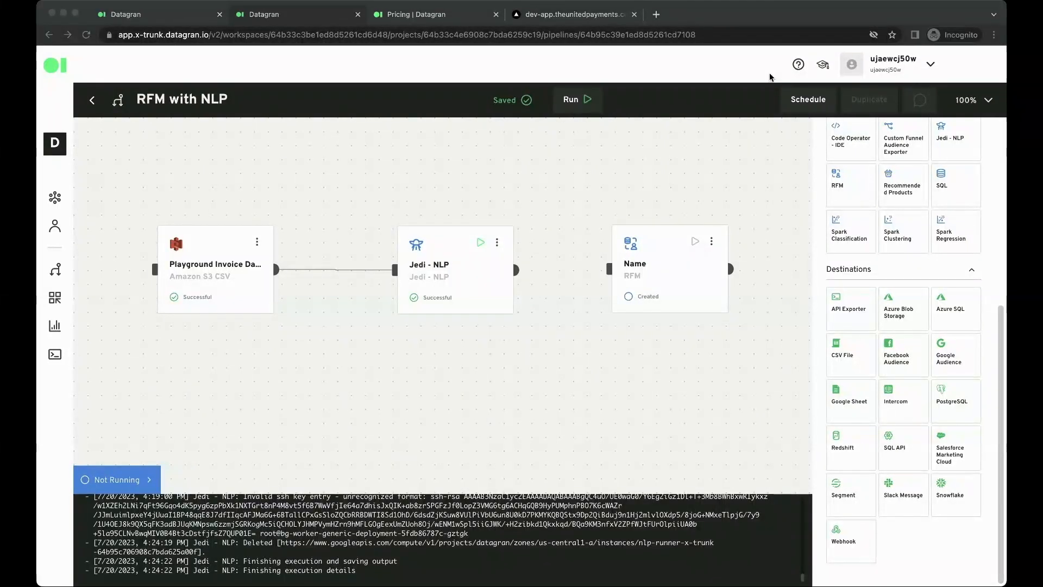
click(634, 154)
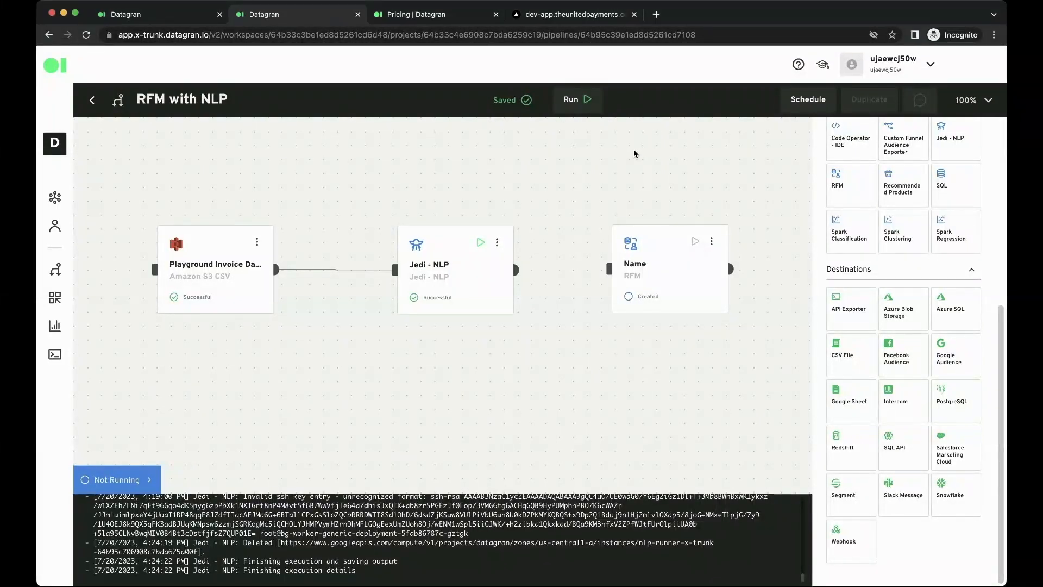
click(145, 480)
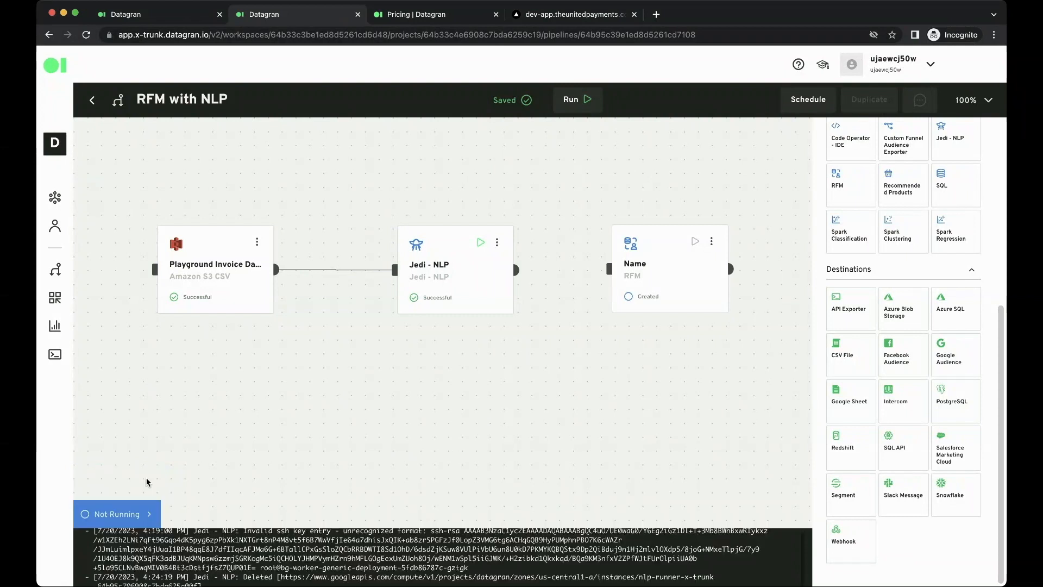
drag(516, 270, 653, 263)
Open the RFM operator for editing and set its input table to Jedi - NLP__output
click(712, 241)
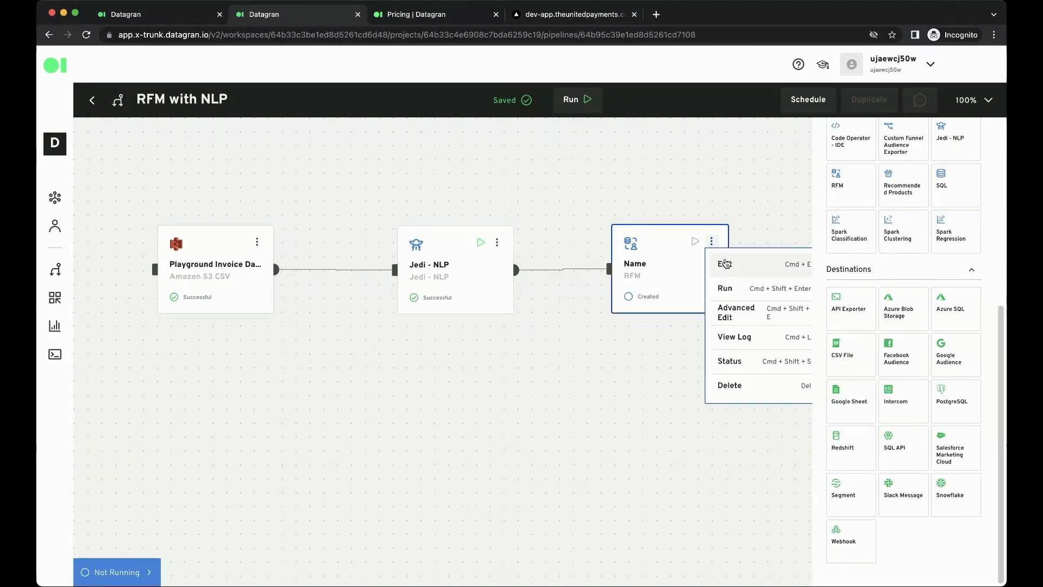
click(725, 260)
scroll(236, 536, down, 3)
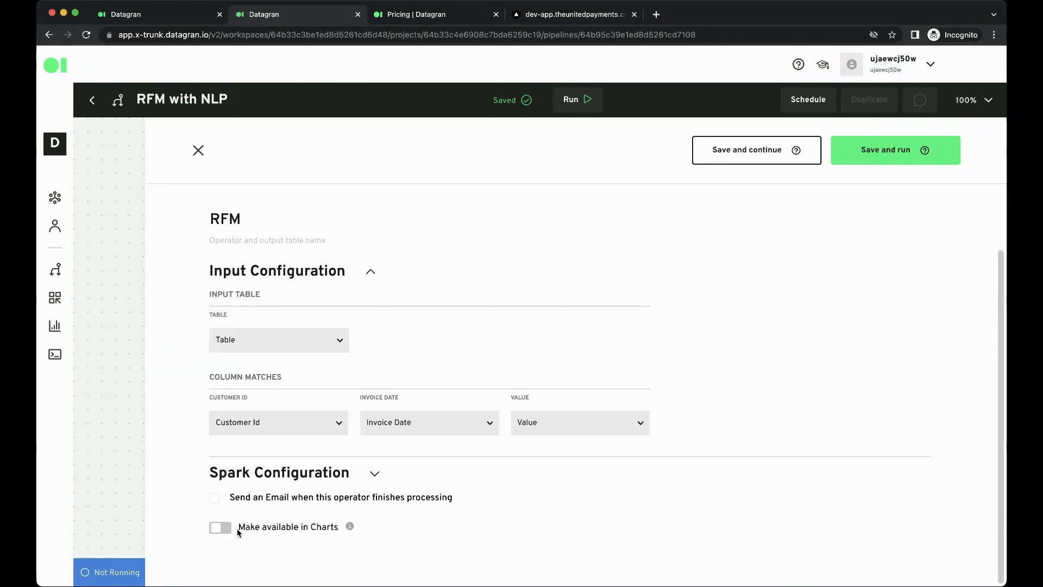
click(255, 343)
click(253, 375)
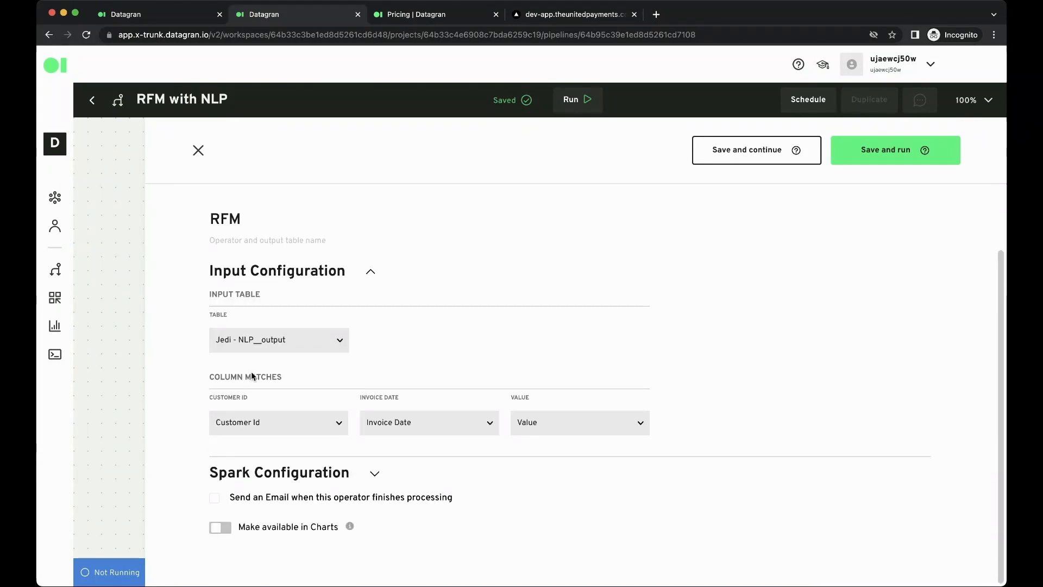
Match the RFM columns to CustomerID, InvoiceDate and Value, and save and run the operator
click(258, 425)
click(255, 455)
click(393, 422)
click(404, 469)
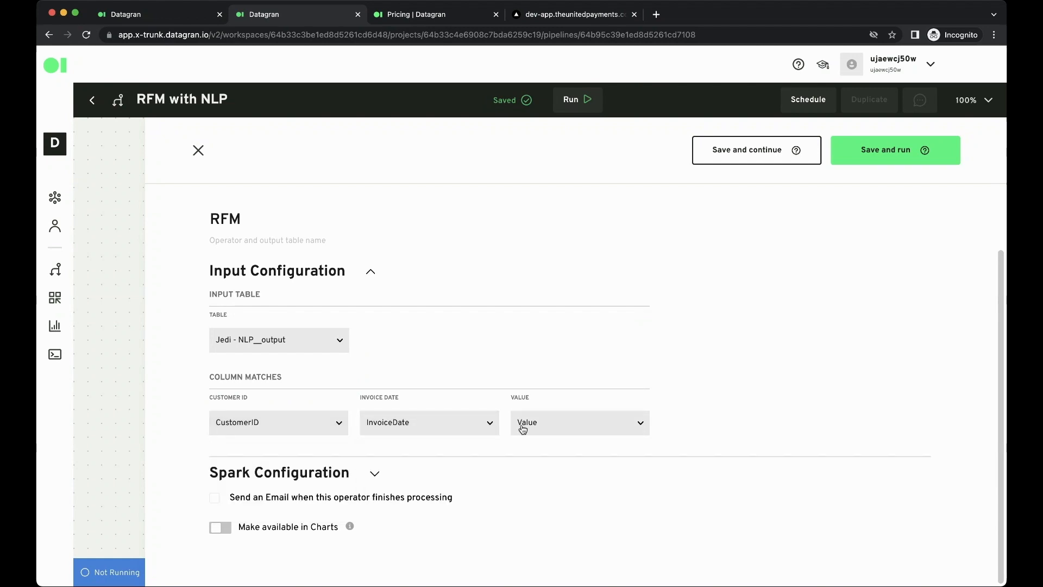
click(527, 424)
click(540, 488)
click(869, 155)
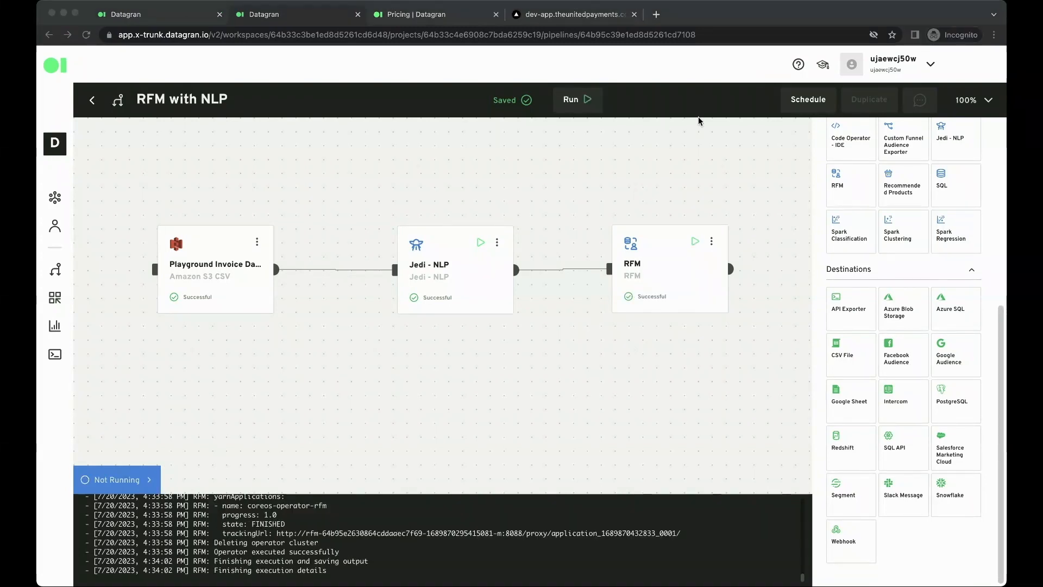
Close the run log, add an SQL operator beyond the RFM operator and connect the RFM output to it
click(147, 475)
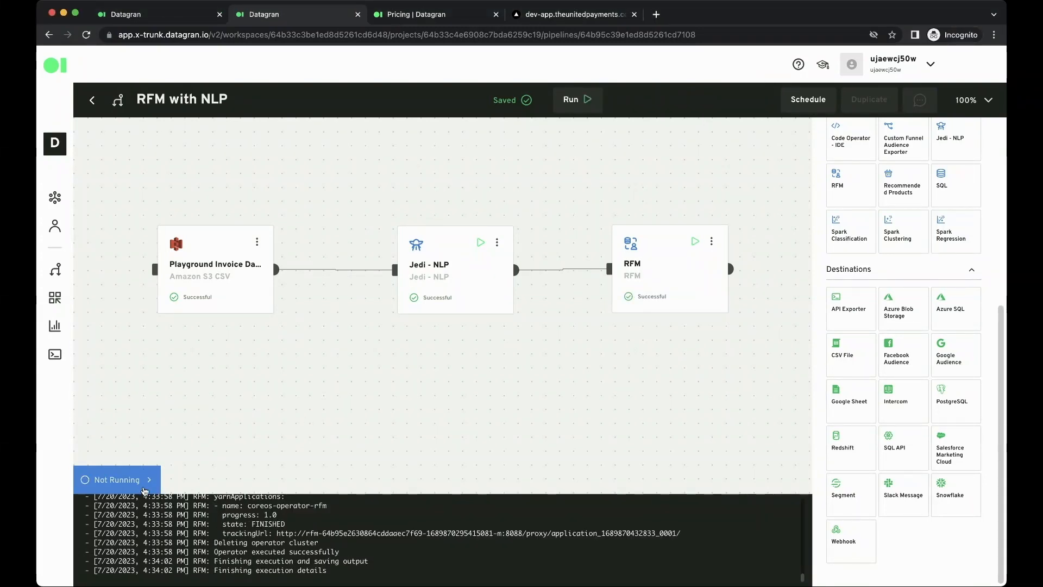
drag(533, 377, 346, 405)
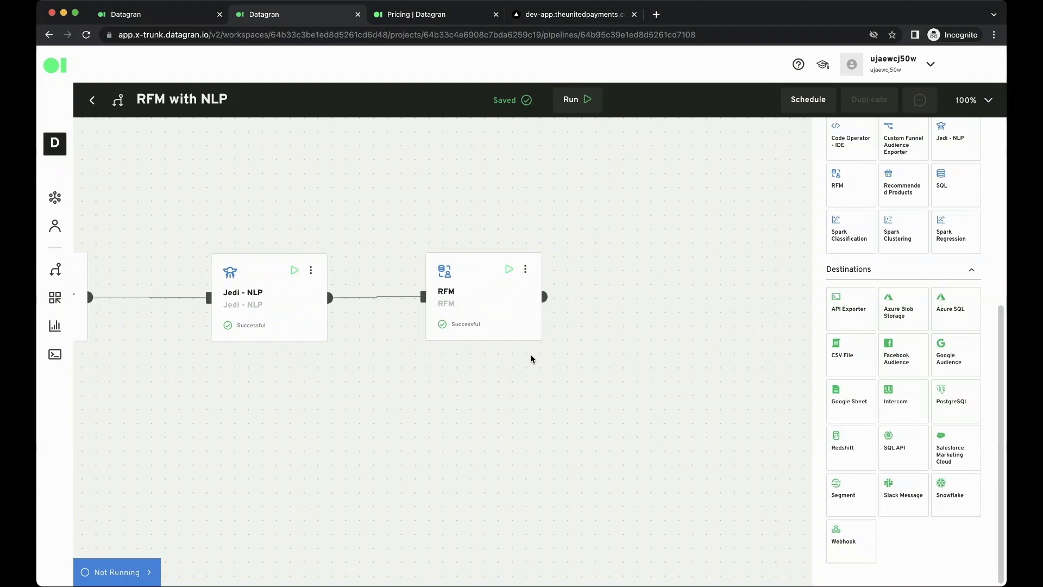
scroll(842, 331, up, 3)
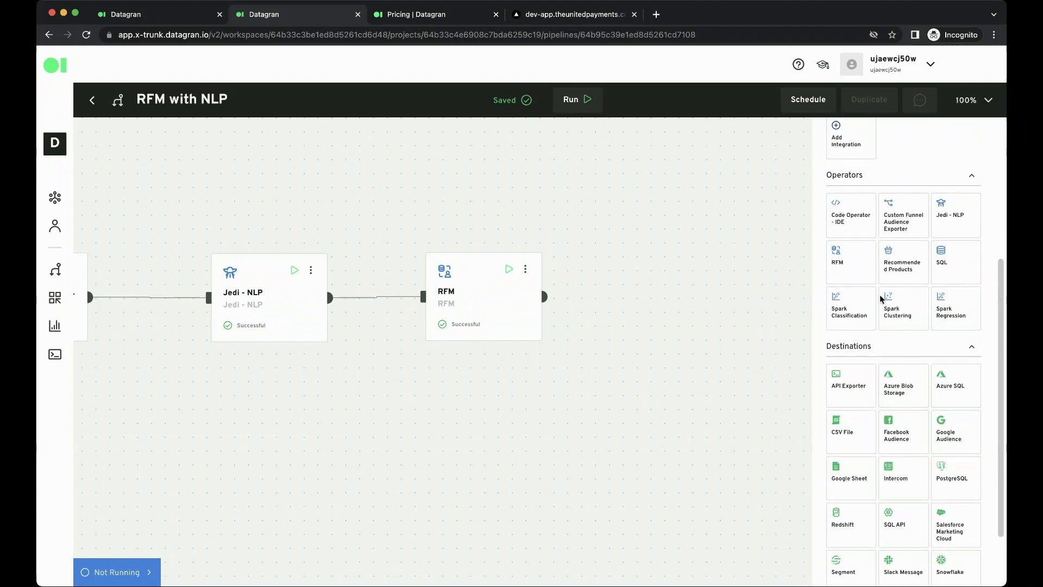
drag(938, 256, 624, 191)
drag(544, 296, 622, 232)
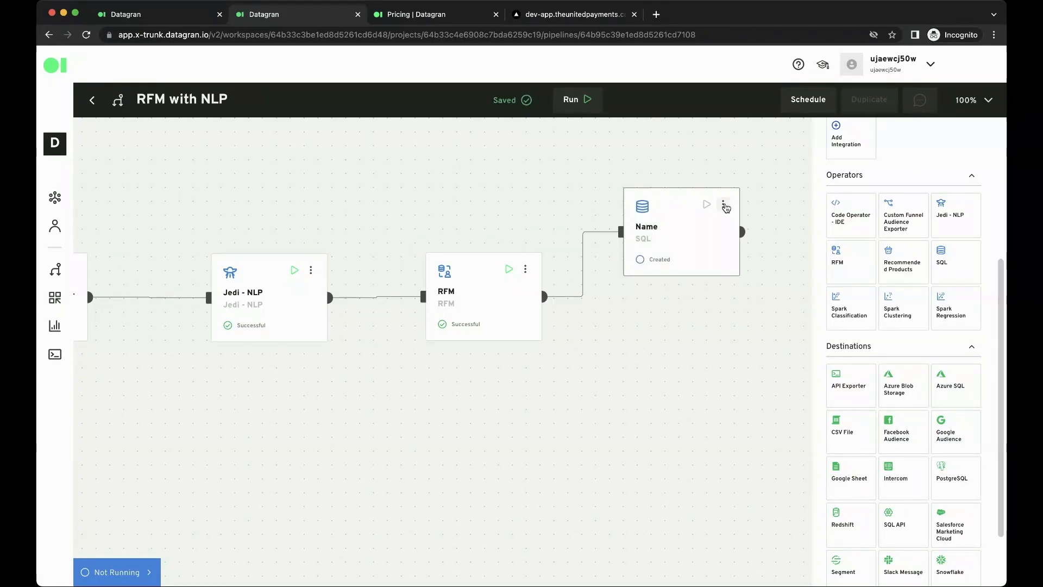
Open the SQL operator, show its visual editor and pick the RFM rfm_groups table as the starting data
click(723, 204)
click(727, 233)
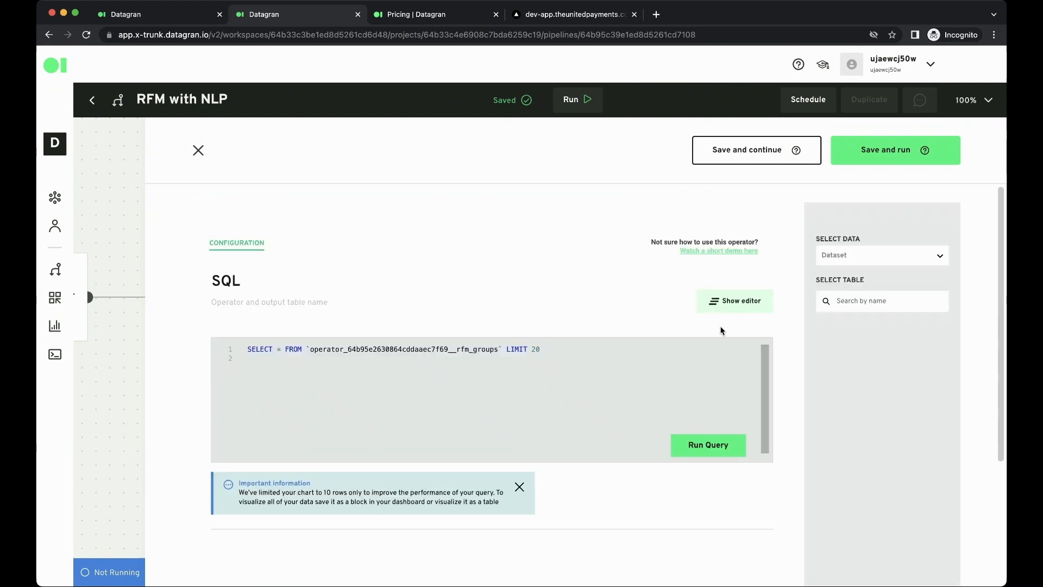
click(760, 303)
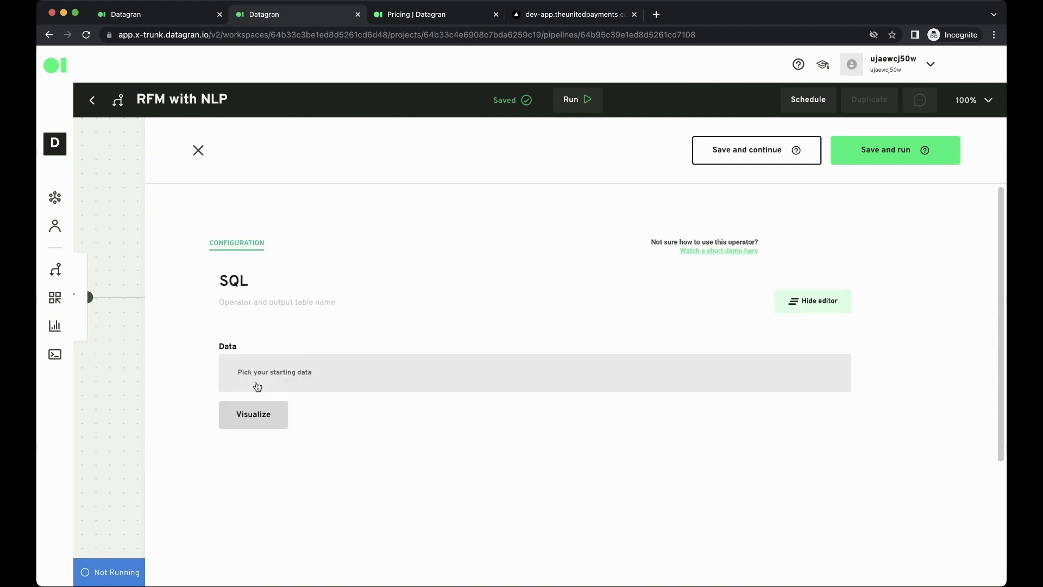
click(258, 386)
click(260, 404)
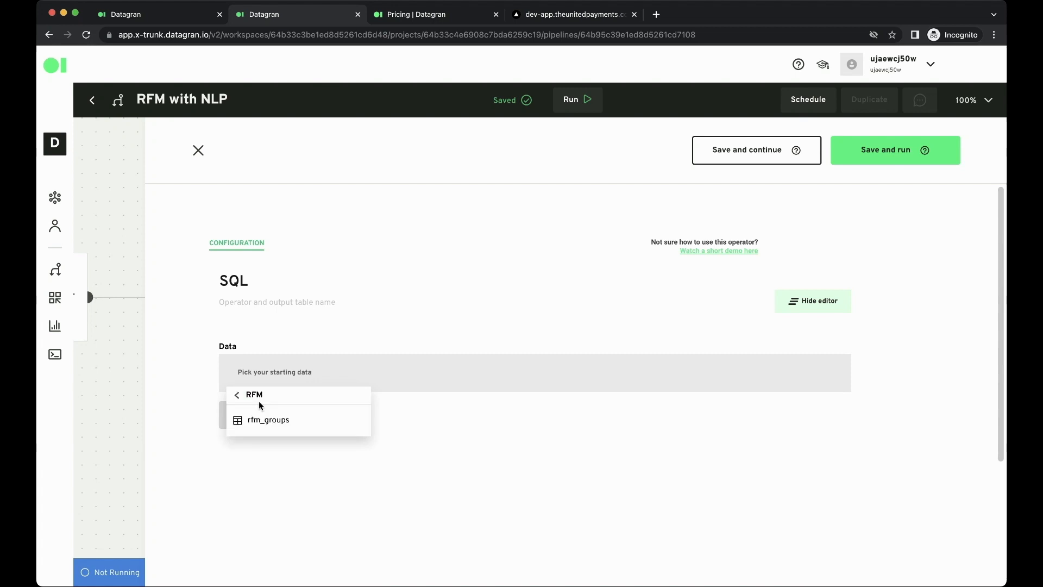
click(274, 423)
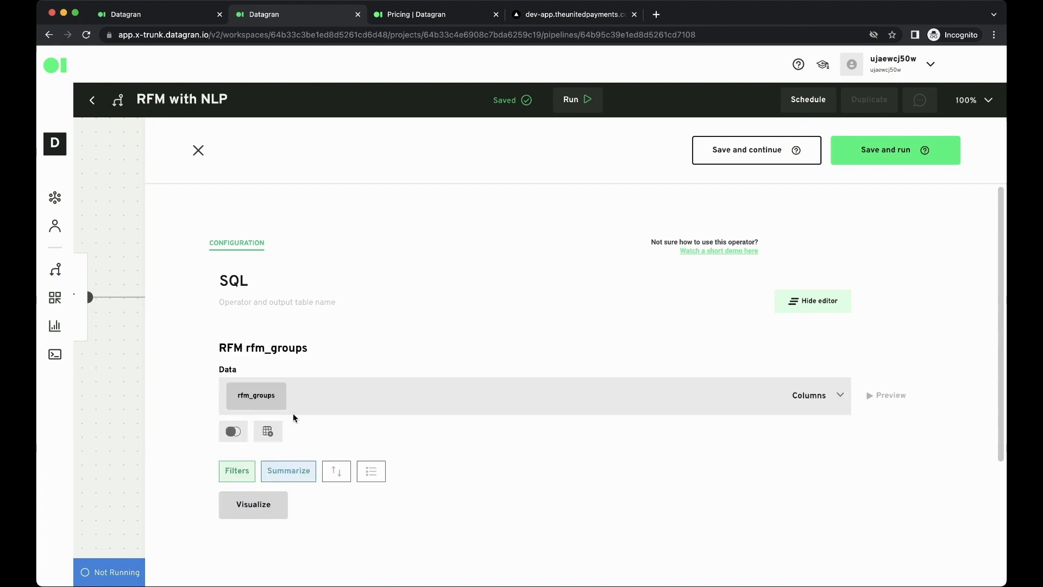
Preview the rfm_groups data and examine the R, F and M scores and label of each user
click(895, 396)
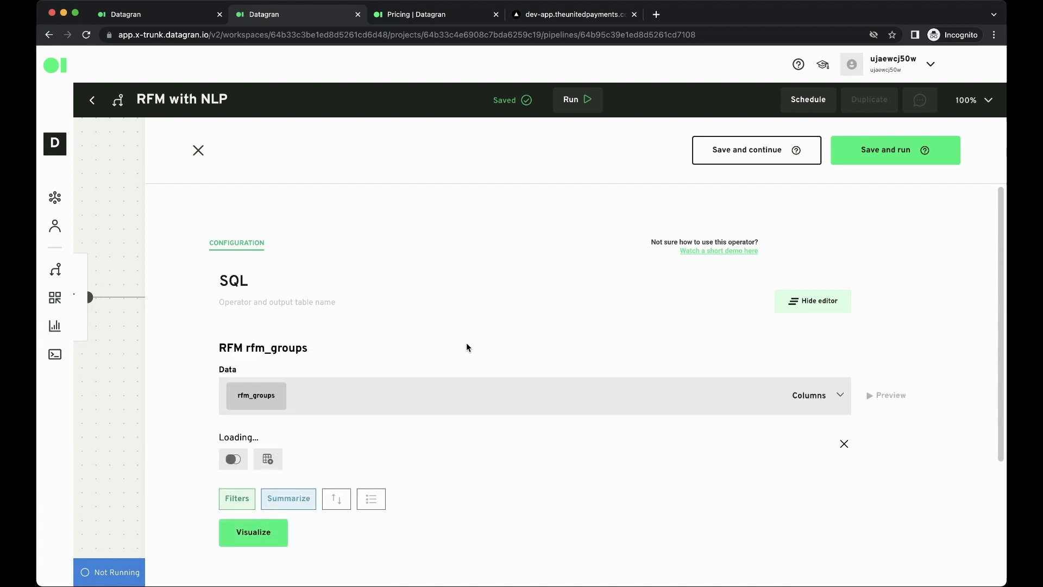
scroll(474, 341, down, 4)
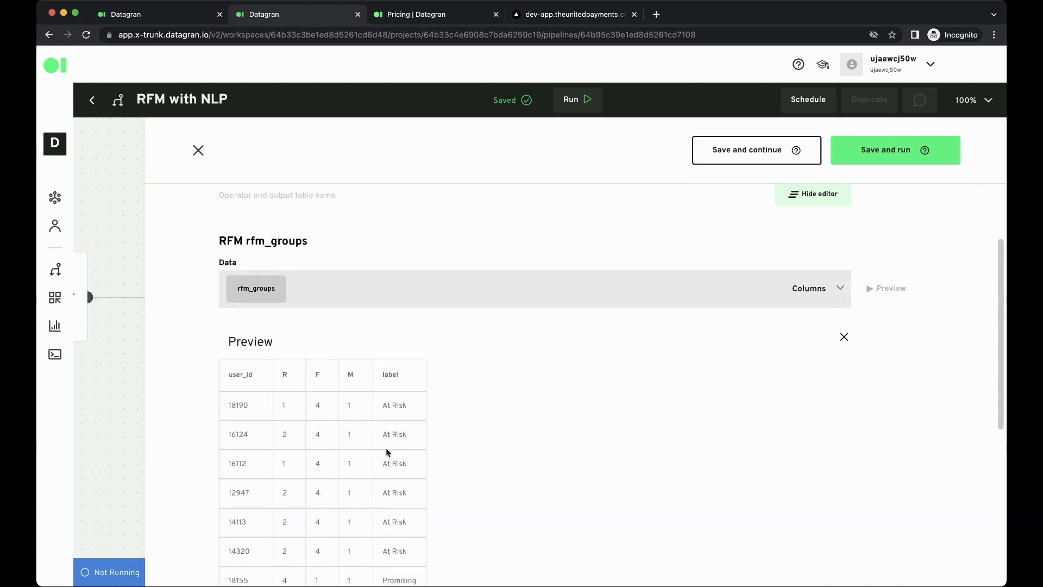
scroll(371, 429, down, 4)
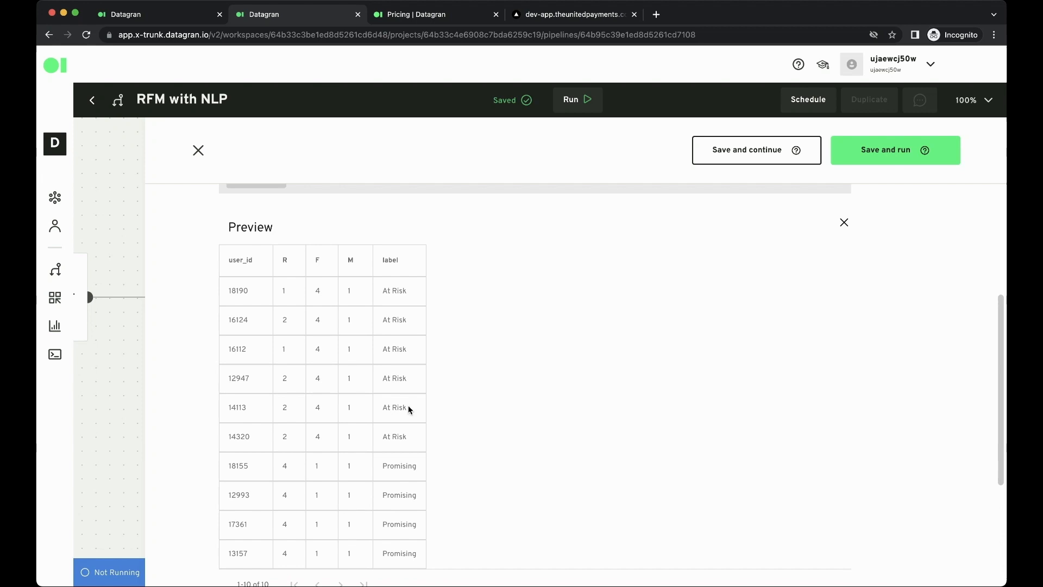
scroll(408, 409, up, 4)
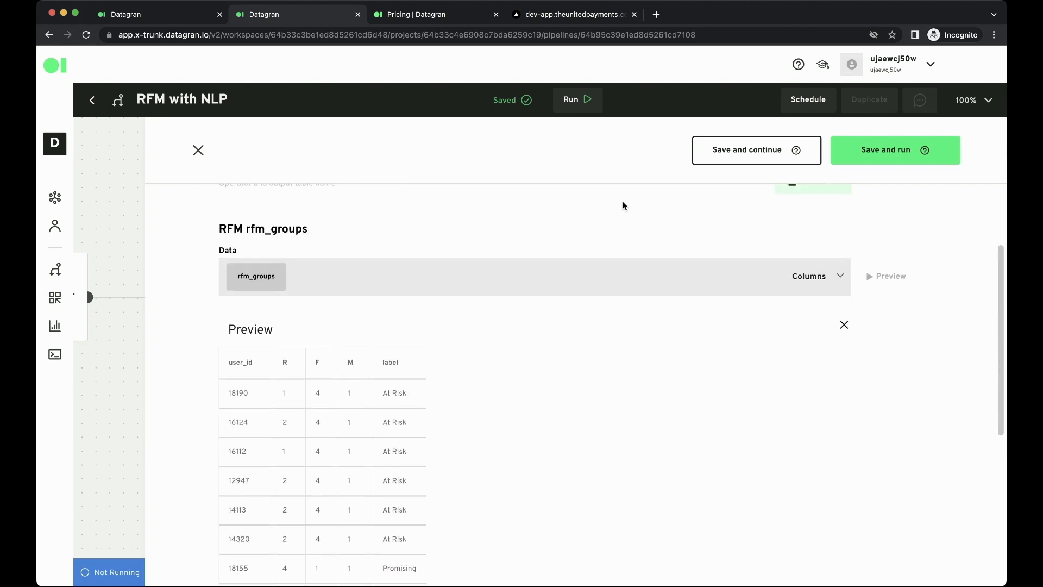
Close the SQL operator, add a second Jedi - NLP operator below it and connect the RFM output to it
click(199, 151)
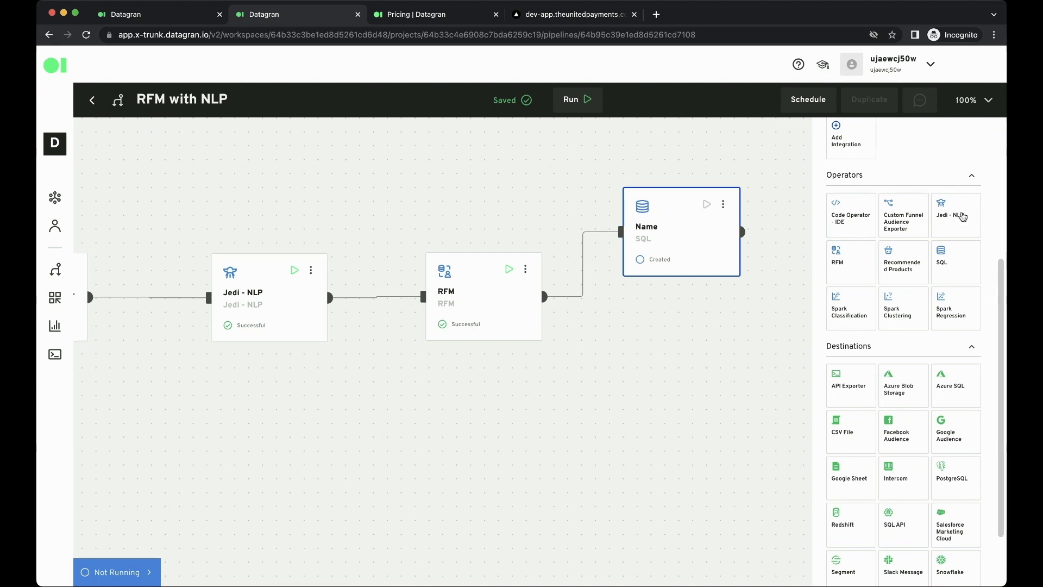
drag(959, 216, 668, 361)
drag(545, 296, 621, 383)
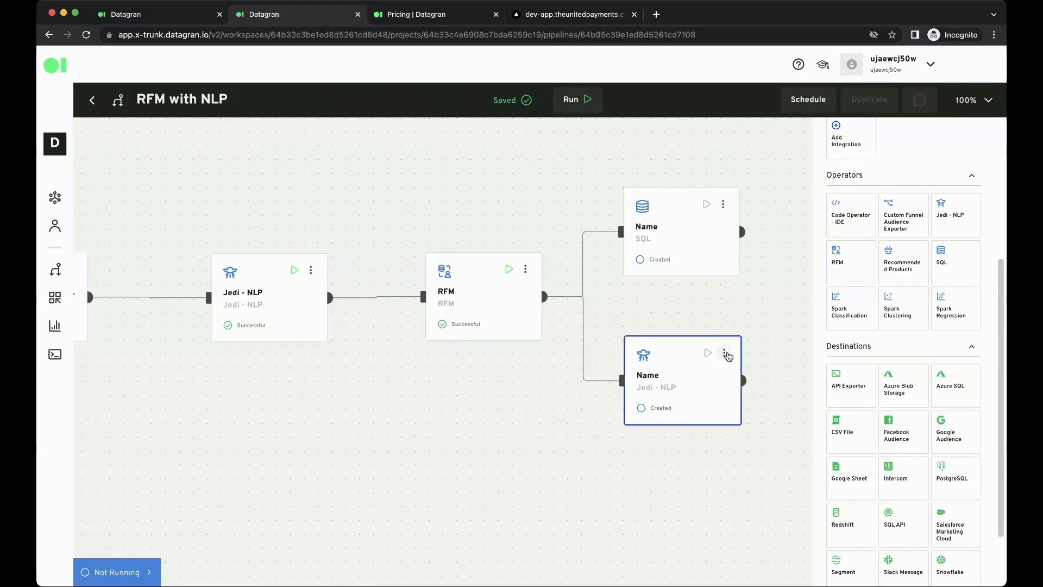
Open the new Jedi - NLP operator and ask for a count by type of user in the table, citing Hybernating and Champions as examples
click(724, 353)
click(737, 376)
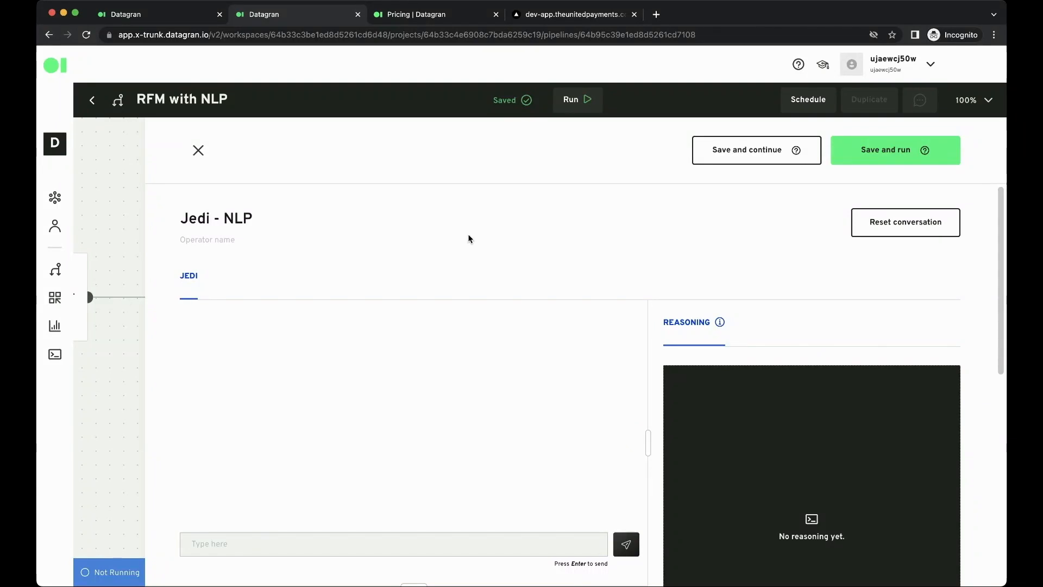
scroll(469, 234, down, 2)
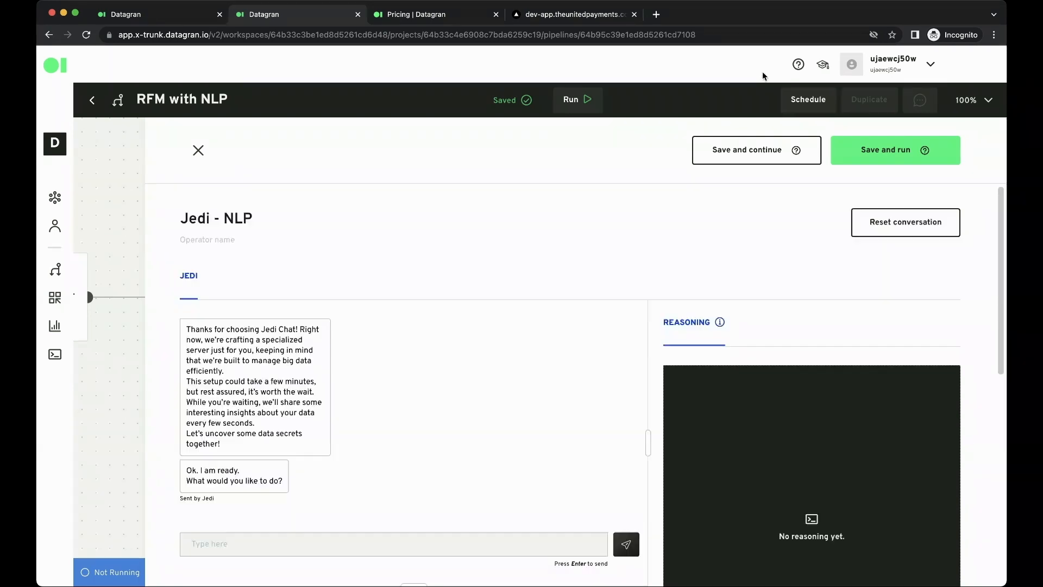
click(209, 544)
text(Give me a count by type of user in my table. For example the count of users that are Hybernating, Champions, etc.)
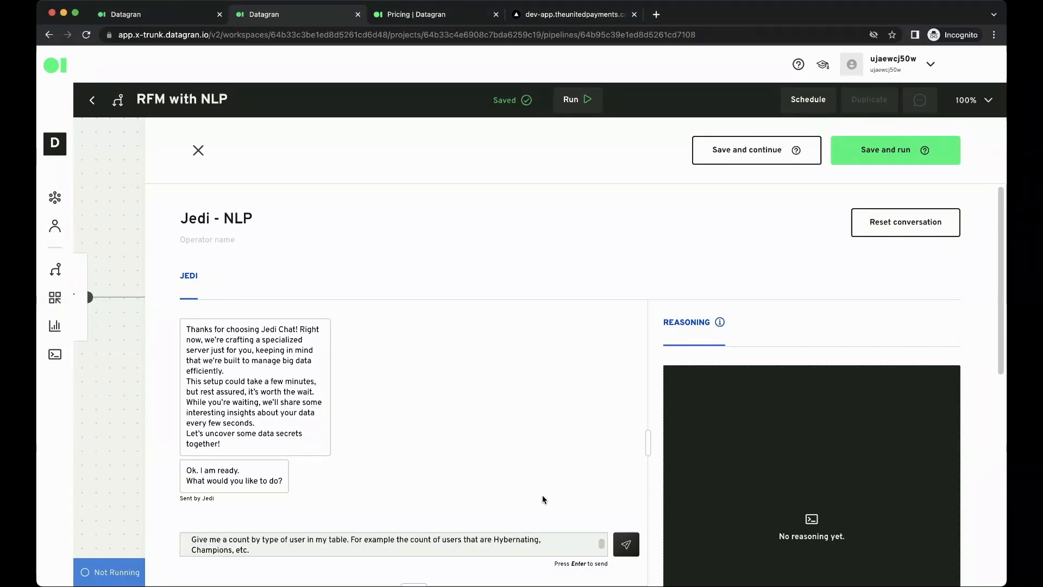
click(626, 546)
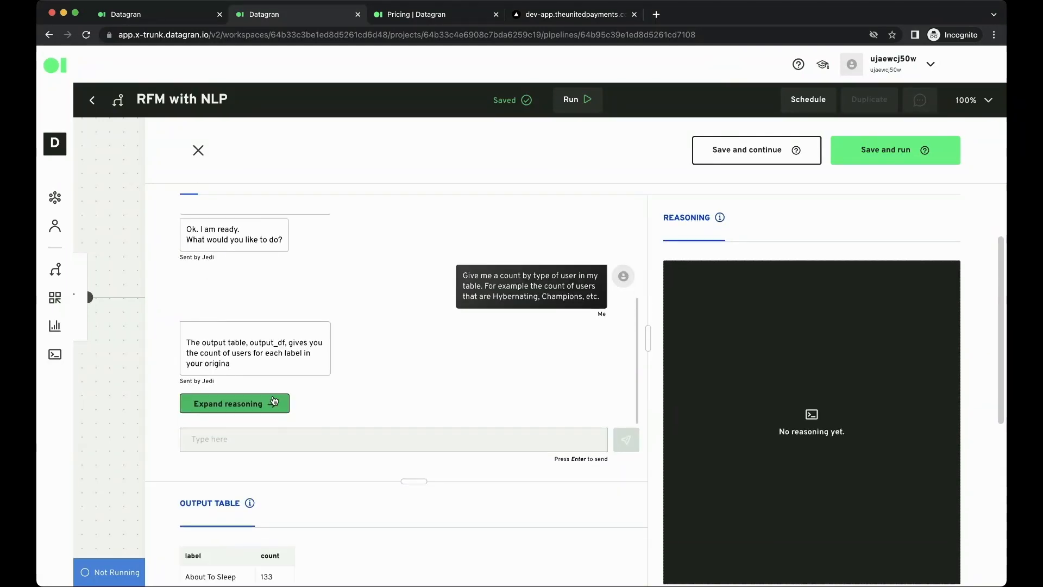
scroll(354, 377, down, 5)
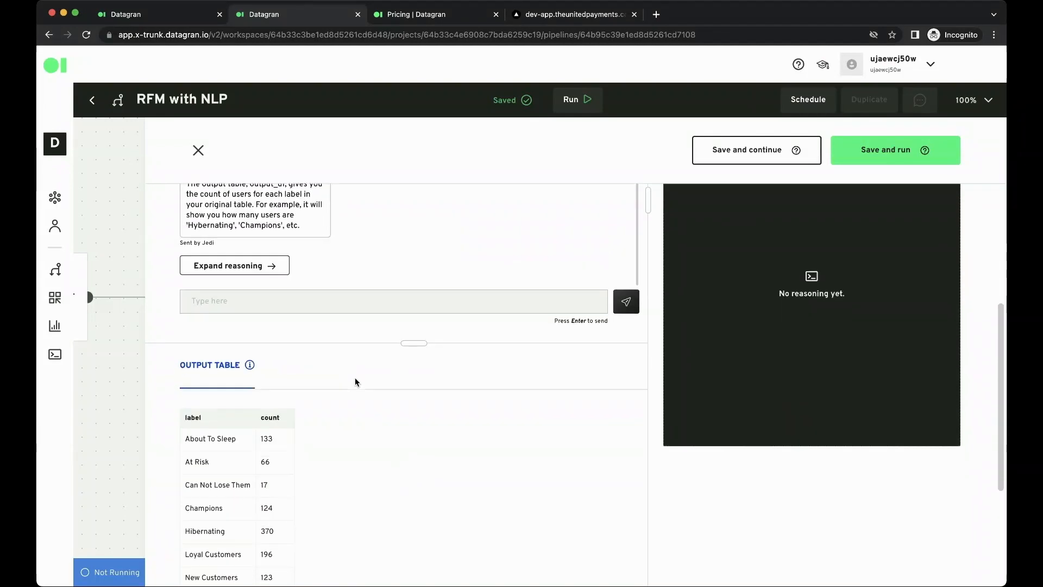